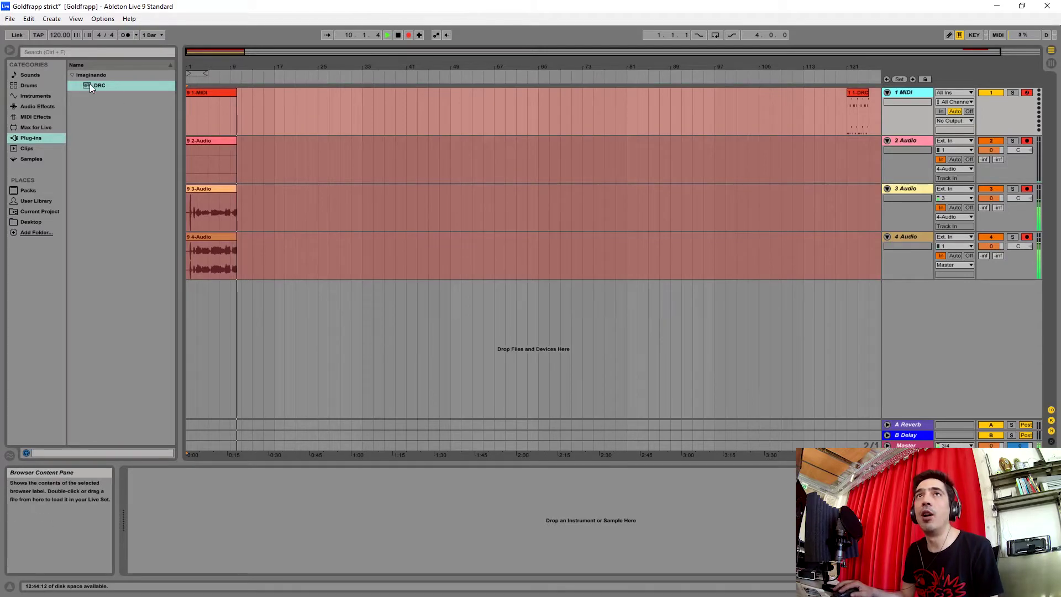
Step: Drag DRC from the Plug-ins browser onto the first MIDI track's device chain
{"action": "mouse_move", "coordinate": [90, 84]}
{"action": "left_mouse_down"}
{"action": "mouse_move", "coordinate": [366, 490]}
{"action": "mouse_move", "coordinate": [372, 522]}
{"action": "left_mouse_up"}
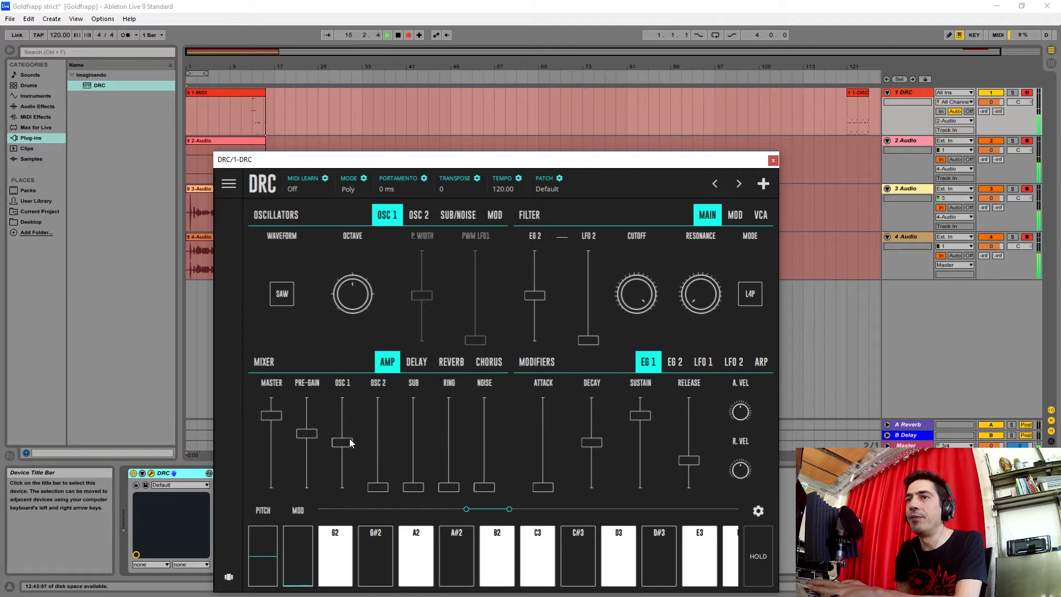
Step: Push the OSC 1 and OSC 2 faders to the top in DRC's Mixer AMP page
{"action": "left_click_drag", "start_coordinate": [349, 442], "coordinate": [388, 369]}
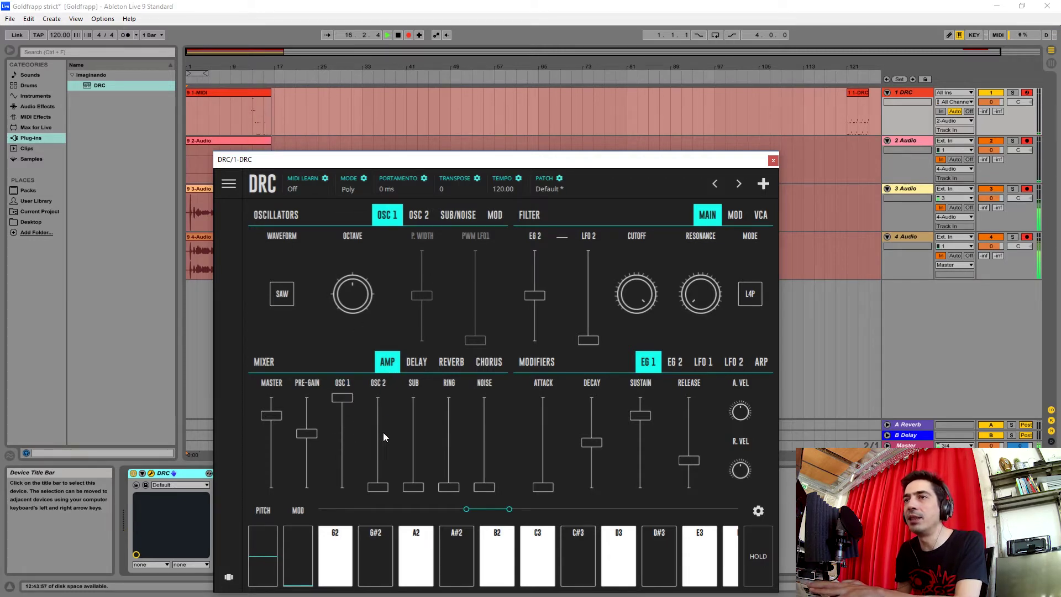
{"action": "left_click_drag", "start_coordinate": [378, 487], "coordinate": [389, 264]}
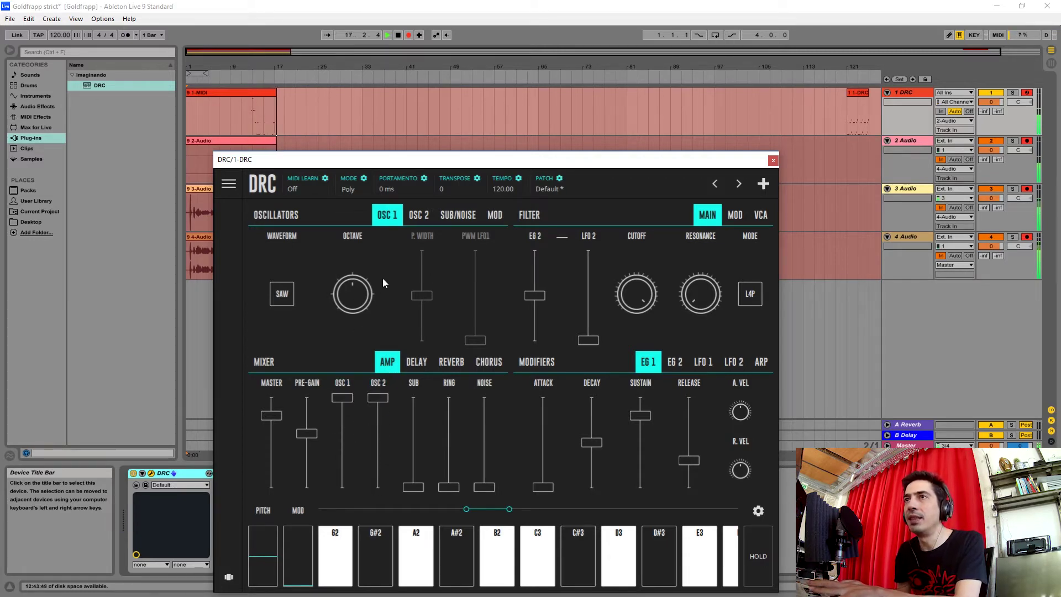
Step: Set OSC 2's octave to 0 and detune its Fine knob slightly upward
{"action": "left_click", "coordinate": [418, 219]}
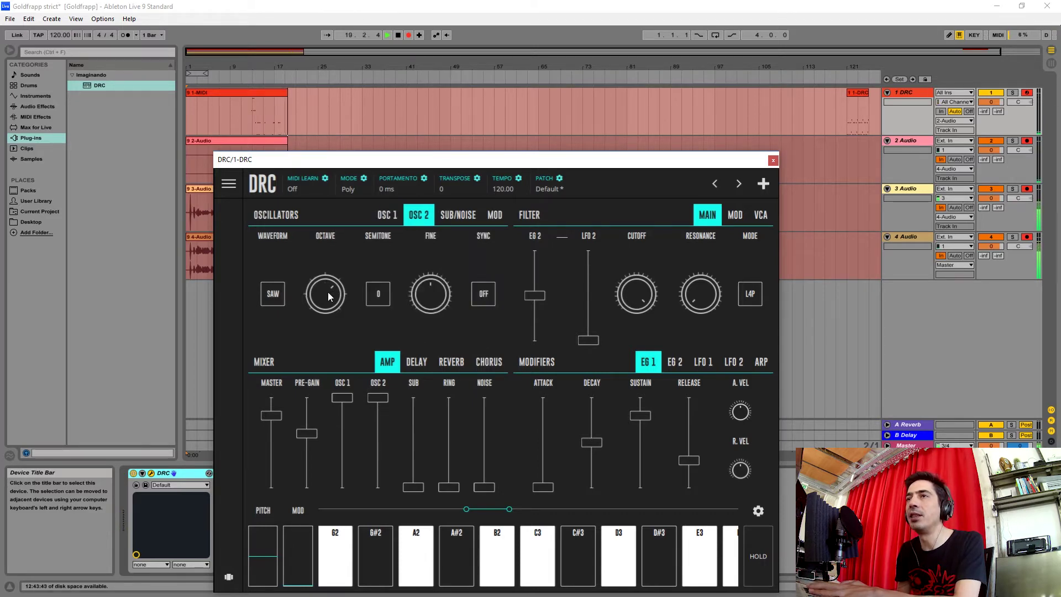
{"action": "left_click_drag", "start_coordinate": [327, 293], "coordinate": [328, 307]}
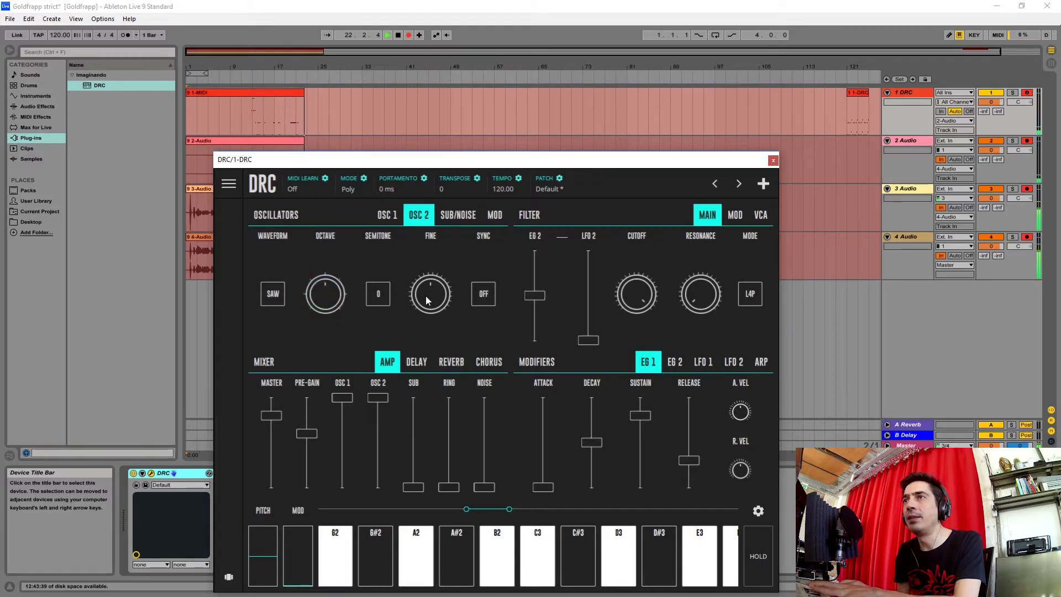
{"action": "left_click_drag", "start_coordinate": [426, 296], "coordinate": [417, 282]}
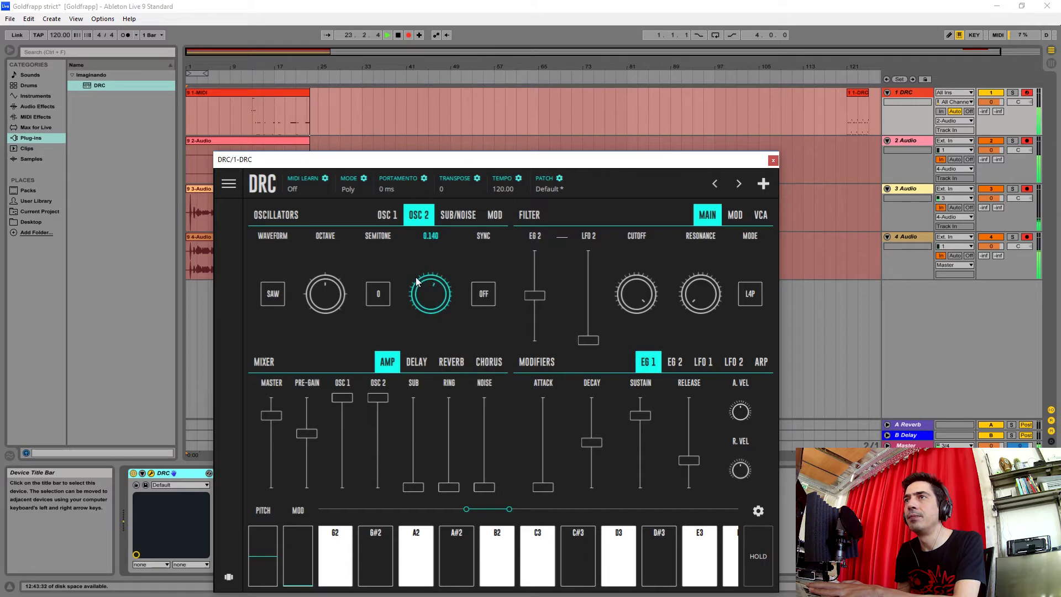
{"action": "left_click_drag", "start_coordinate": [416, 281], "coordinate": [419, 292]}
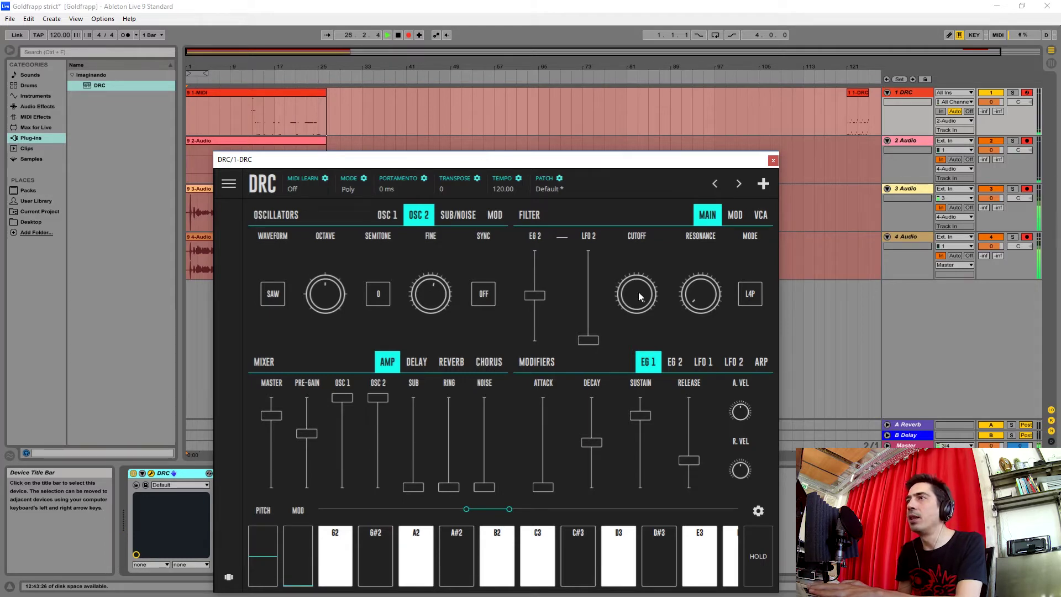
Step: Lower the filter cutoff and cut the EG 2 modulation amount to about 0.295
{"action": "scroll", "coordinate": [638, 292], "scroll_direction": "down", "scroll_amount": 5}
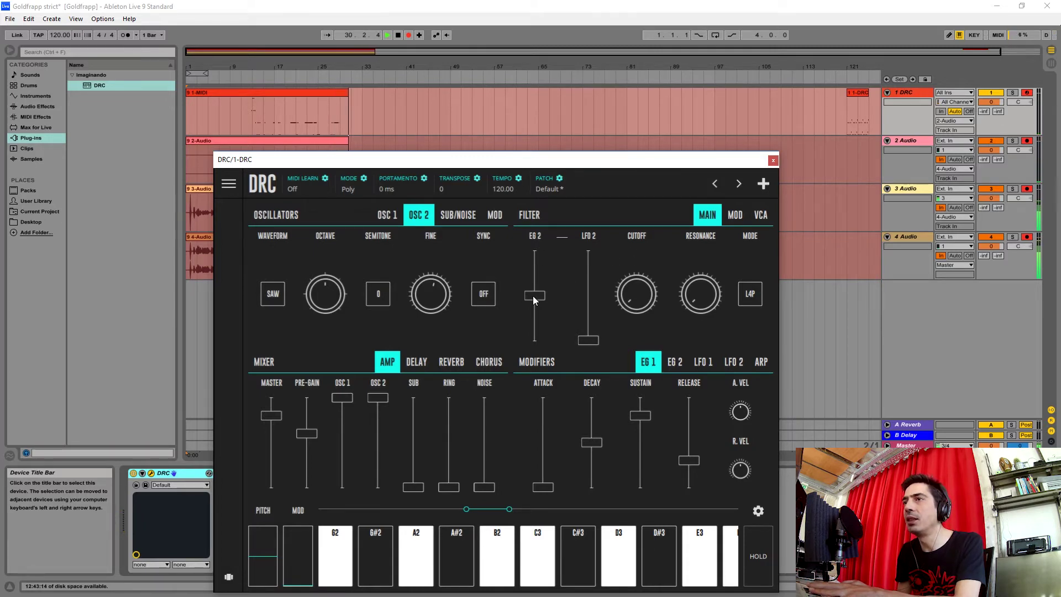
{"action": "left_click_drag", "start_coordinate": [533, 297], "coordinate": [531, 314]}
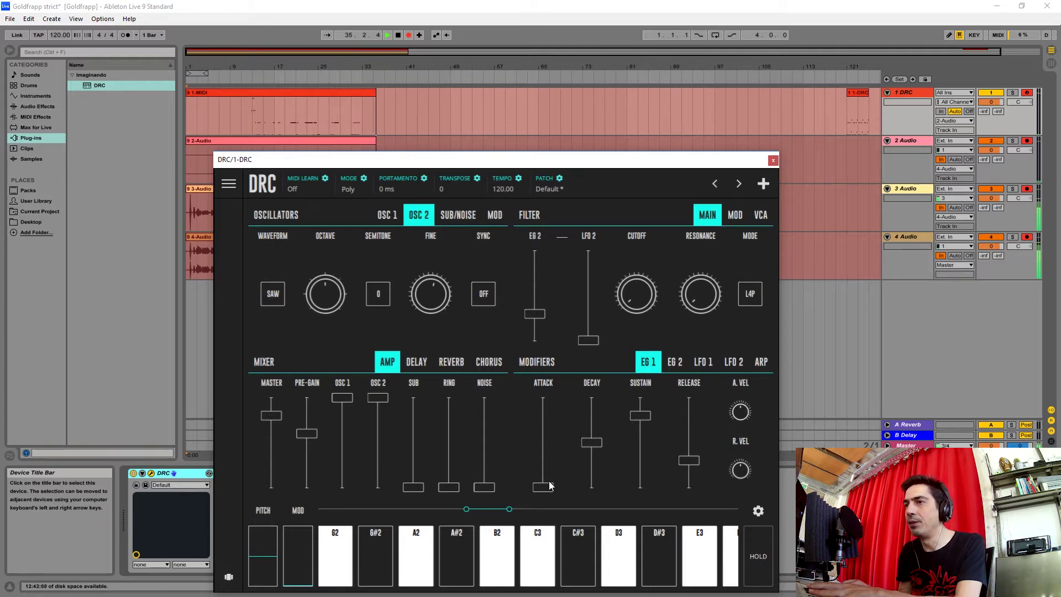
Step: Give EG 1 a near-zero attack, release around 0.196, and maximum decay
{"action": "left_click_drag", "start_coordinate": [550, 486], "coordinate": [546, 491]}
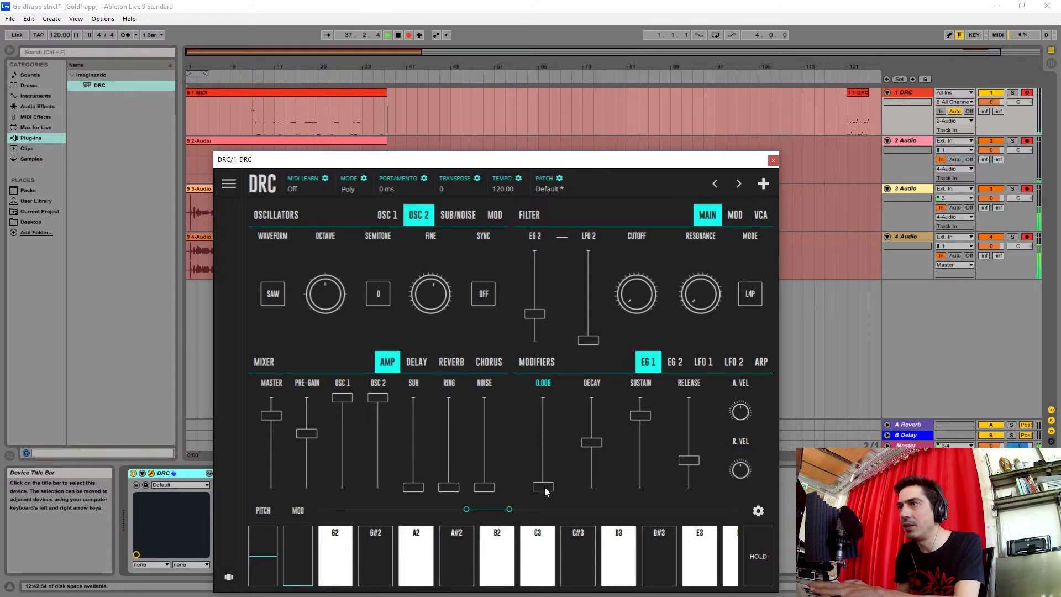
{"action": "left_click_drag", "start_coordinate": [544, 491], "coordinate": [541, 490]}
{"action": "left_click_drag", "start_coordinate": [688, 463], "coordinate": [688, 492]}
{"action": "left_click_drag", "start_coordinate": [592, 443], "coordinate": [592, 398]}
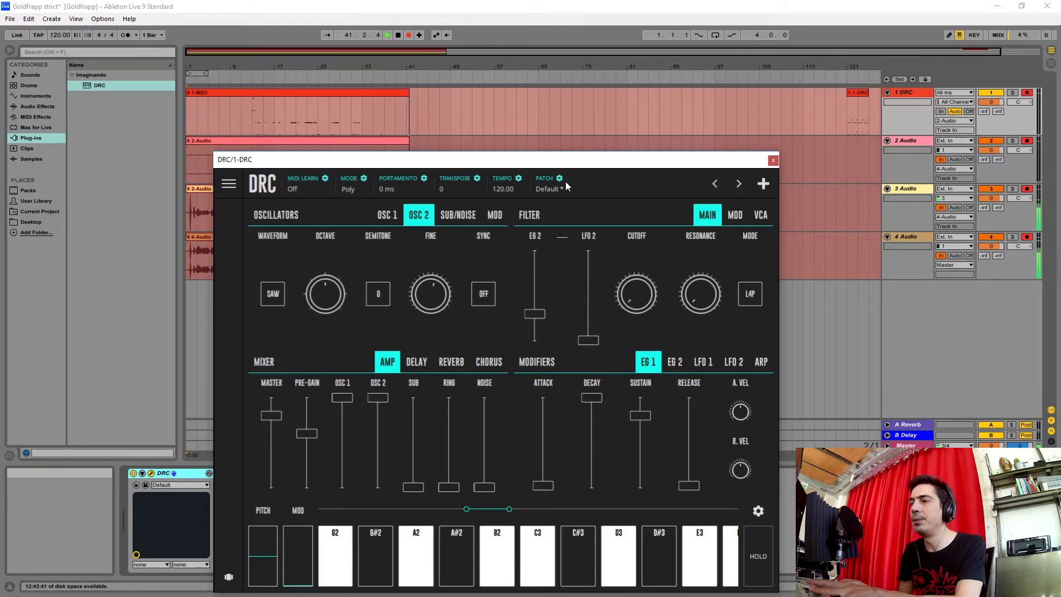
Step: Set EG 2 to maximum decay, high sustain, short release and a very short attack
{"action": "left_click", "coordinate": [680, 363]}
{"action": "left_click_drag", "start_coordinate": [592, 468], "coordinate": [591, 398]}
{"action": "left_click_drag", "start_coordinate": [641, 451], "coordinate": [641, 410]}
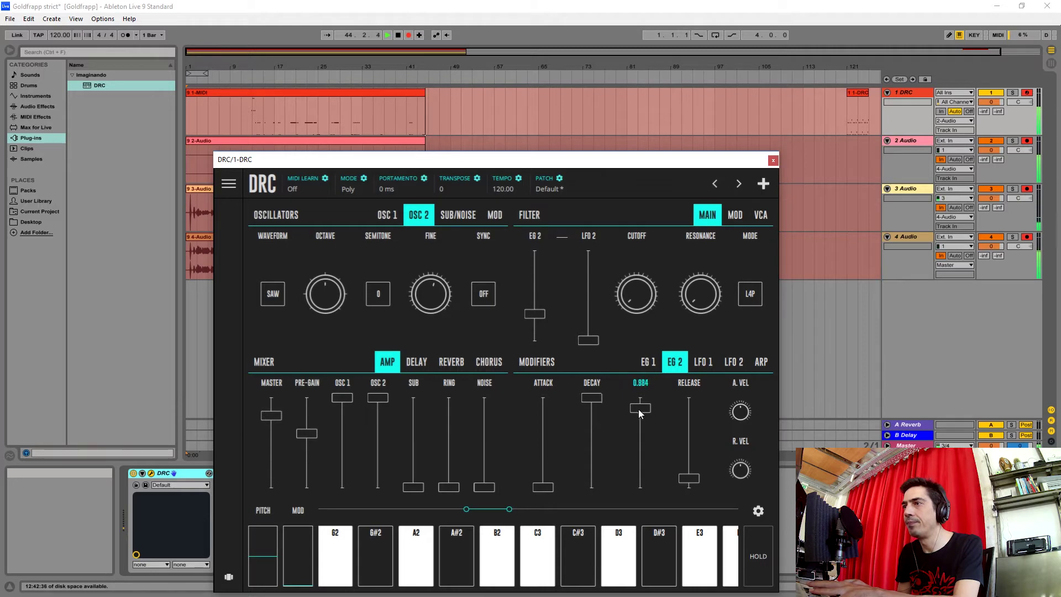
{"action": "left_click_drag", "start_coordinate": [688, 483], "coordinate": [688, 484]}
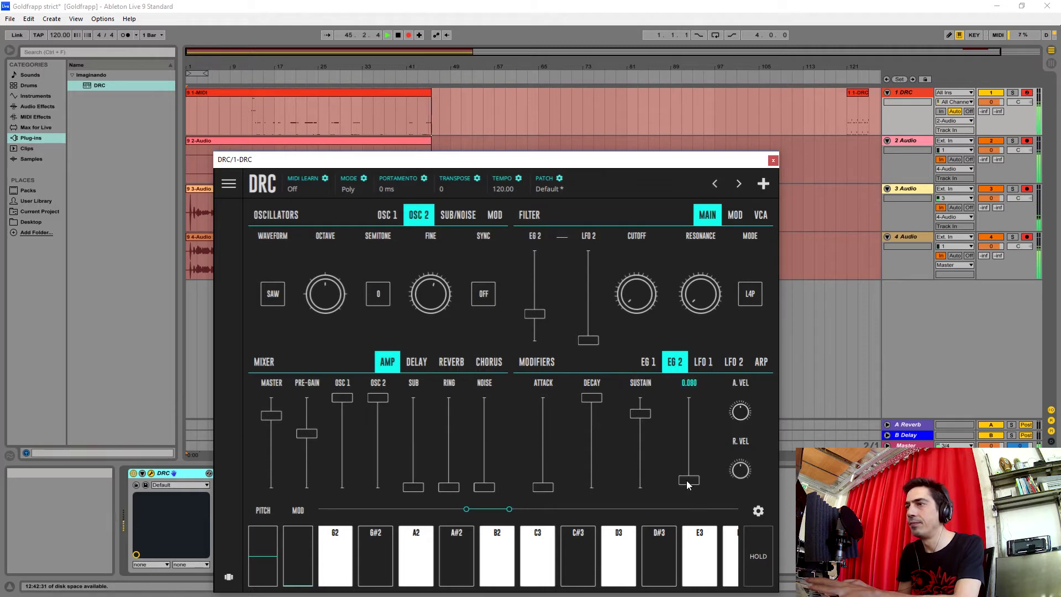
{"action": "left_click", "coordinate": [550, 491]}
{"action": "left_click_drag", "start_coordinate": [550, 491], "coordinate": [546, 485]}
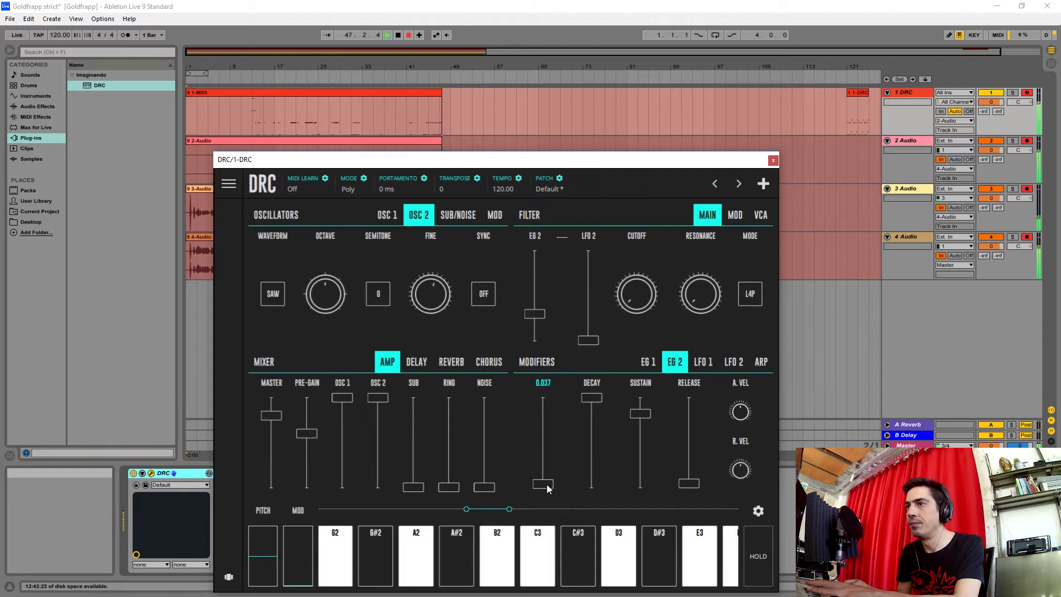
Step: Shorten EG 1's release, lengthen its attack slightly, and mix in ring modulation at mid level
{"action": "left_click", "coordinate": [654, 364]}
{"action": "left_click_drag", "start_coordinate": [688, 489], "coordinate": [690, 488]}
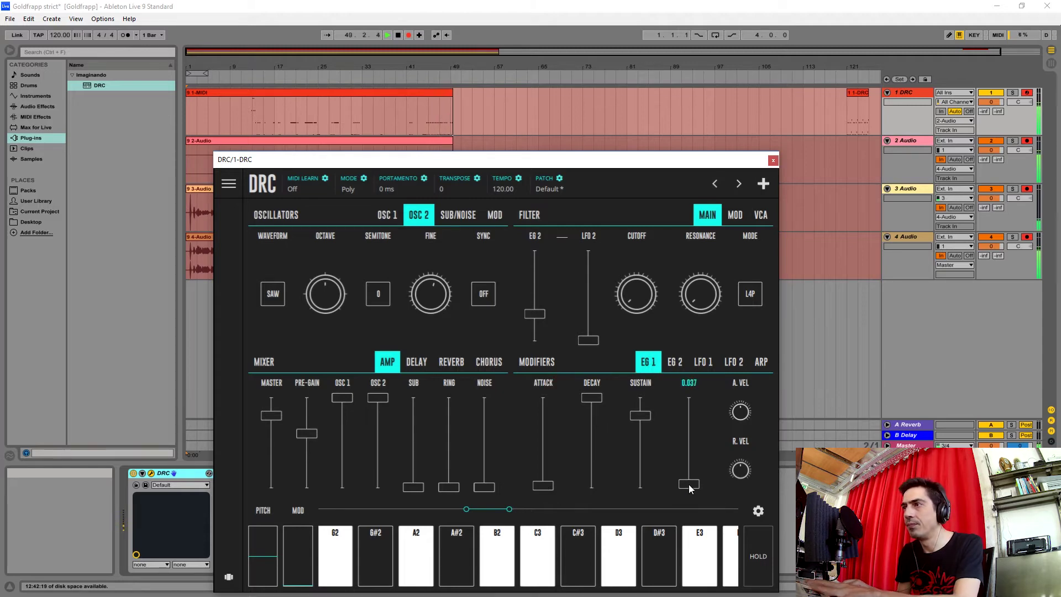
{"action": "left_click_drag", "start_coordinate": [534, 491], "coordinate": [536, 489]}
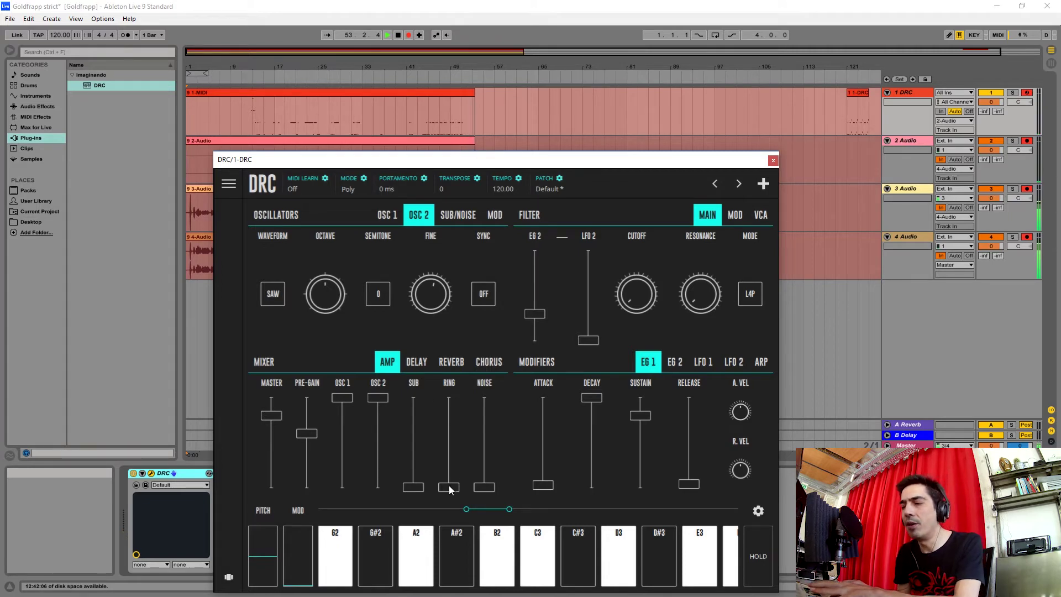
{"action": "left_click_drag", "start_coordinate": [450, 489], "coordinate": [443, 424]}
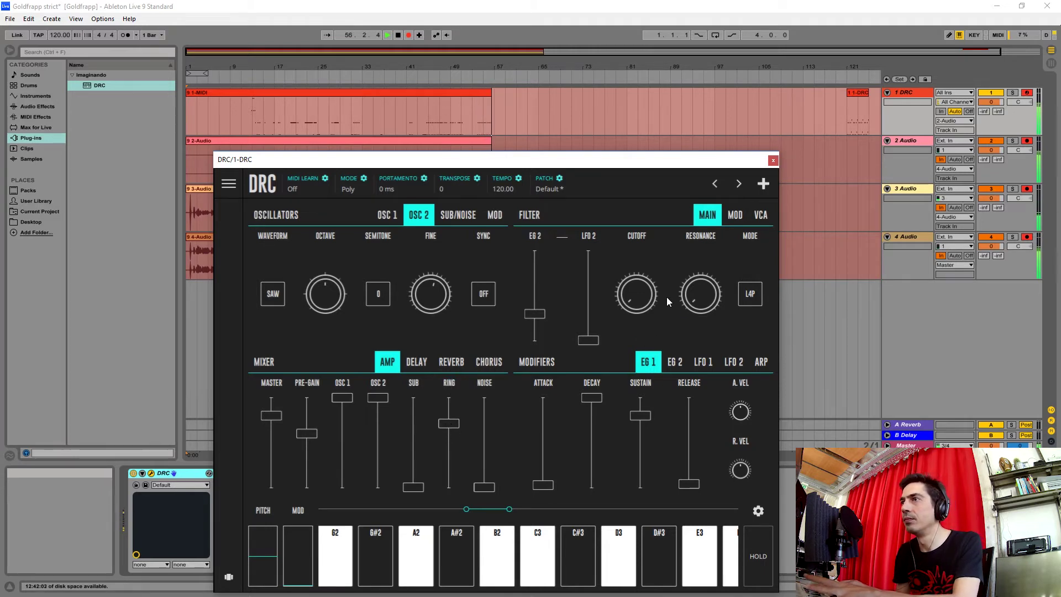
Step: Set the filter's VEL modulation to about -0.066 and KBD tracking to about -0.029
{"action": "left_click", "coordinate": [734, 215]}
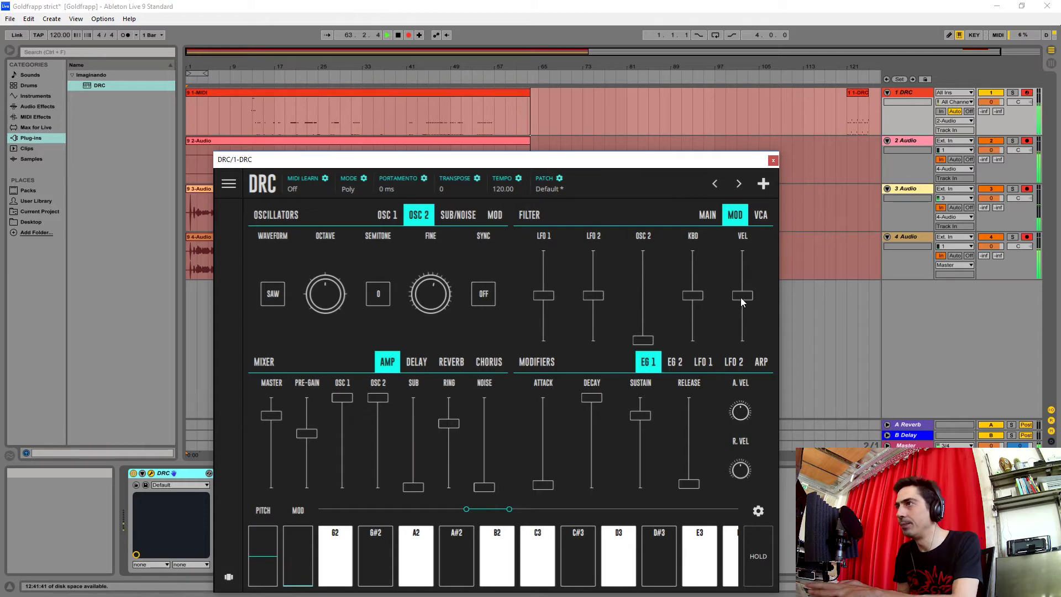
{"action": "left_click_drag", "start_coordinate": [741, 298], "coordinate": [745, 303]}
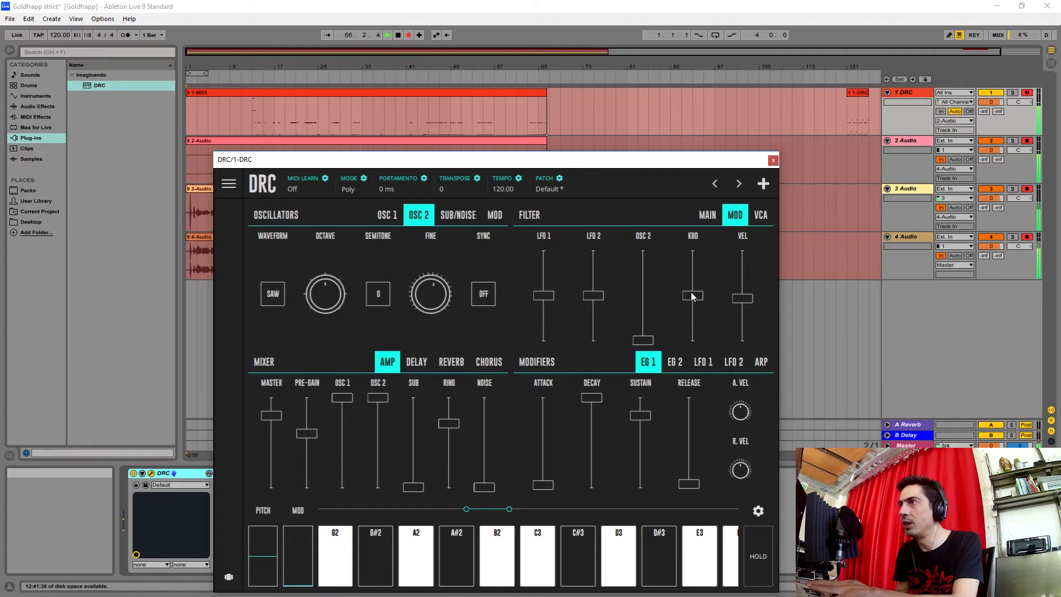
{"action": "left_click_drag", "start_coordinate": [693, 297], "coordinate": [695, 302]}
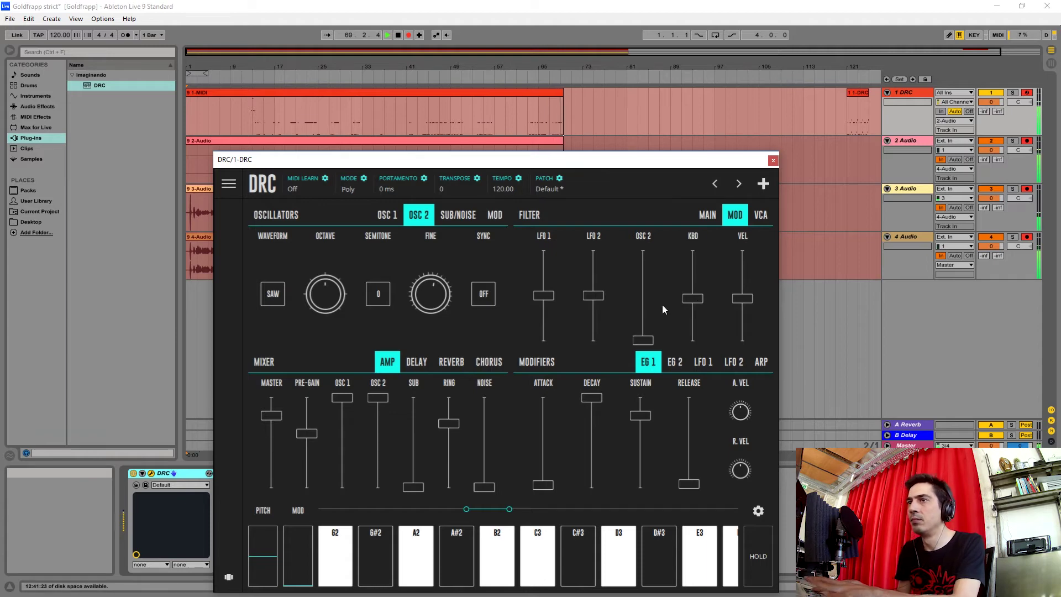
Step: Enable DRC's chorus with low rate and depth
{"action": "left_click", "coordinate": [487, 361]}
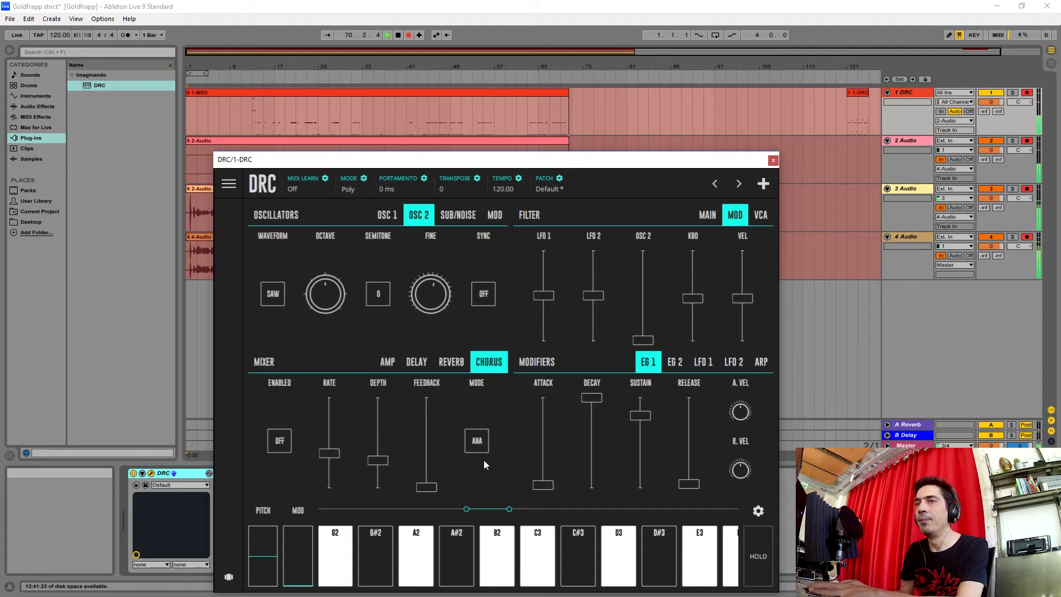
{"action": "left_click", "coordinate": [277, 440]}
{"action": "mouse_move", "coordinate": [326, 454]}
{"action": "left_mouse_down"}
{"action": "mouse_move", "coordinate": [324, 473]}
{"action": "mouse_move", "coordinate": [371, 475]}
{"action": "left_mouse_up"}
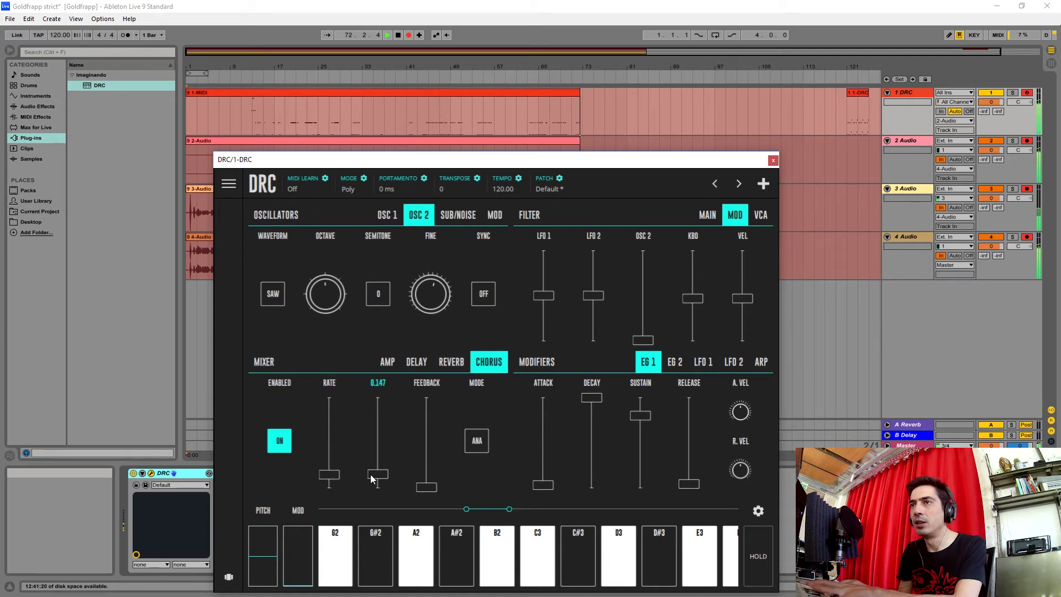
Step: Lengthen the reverb decay and raise the reverb amount
{"action": "left_click", "coordinate": [457, 363]}
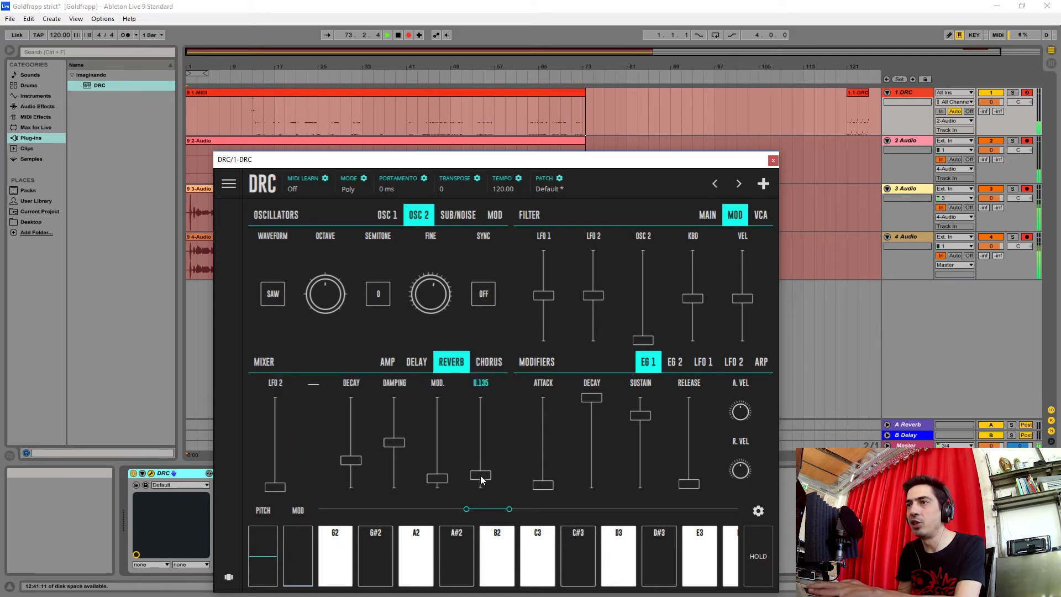
{"action": "left_click_drag", "start_coordinate": [483, 478], "coordinate": [481, 471]}
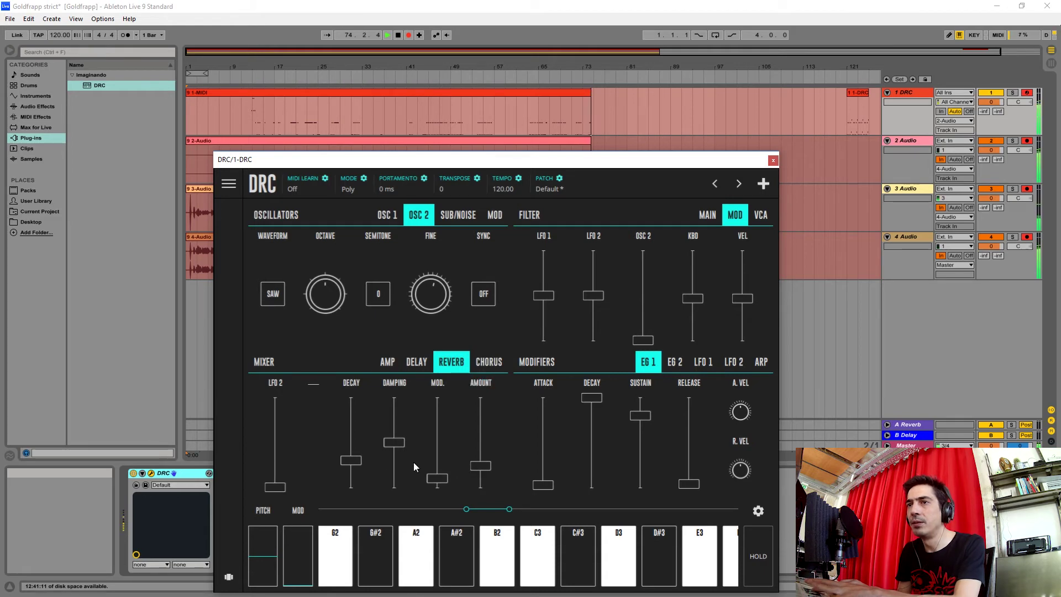
{"action": "left_click_drag", "start_coordinate": [352, 461], "coordinate": [354, 449]}
{"action": "left_click_drag", "start_coordinate": [471, 467], "coordinate": [472, 463]}
{"action": "left_click", "coordinate": [351, 449]}
{"action": "left_click_drag", "start_coordinate": [354, 451], "coordinate": [353, 450]}
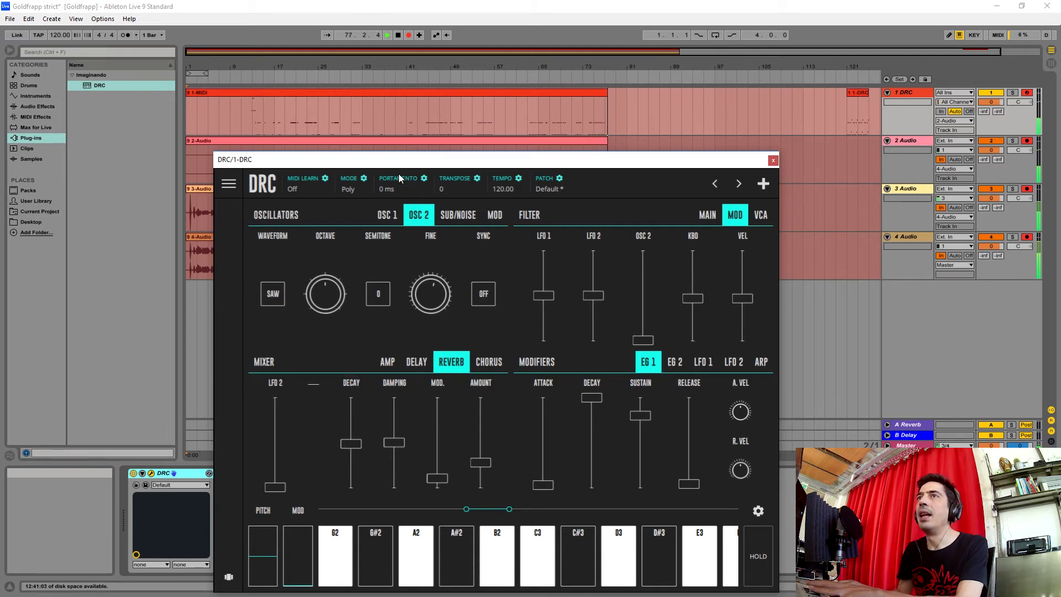
Step: Set portamento to 64 ms and pull the reverb amount down to about 0.18
{"action": "left_click", "coordinate": [394, 189]}
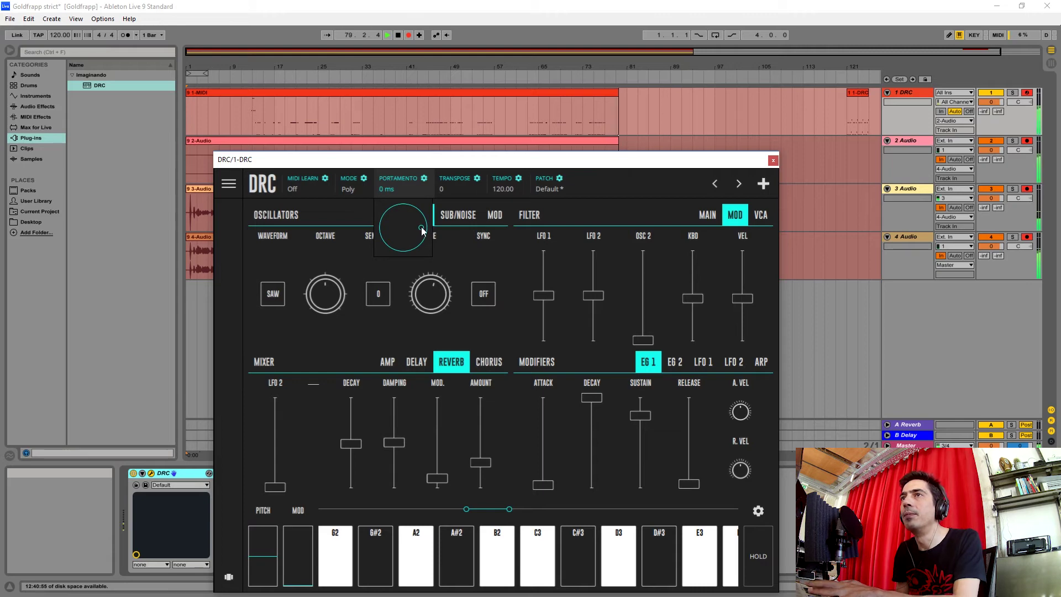
{"action": "left_click_drag", "start_coordinate": [422, 233], "coordinate": [417, 247]}
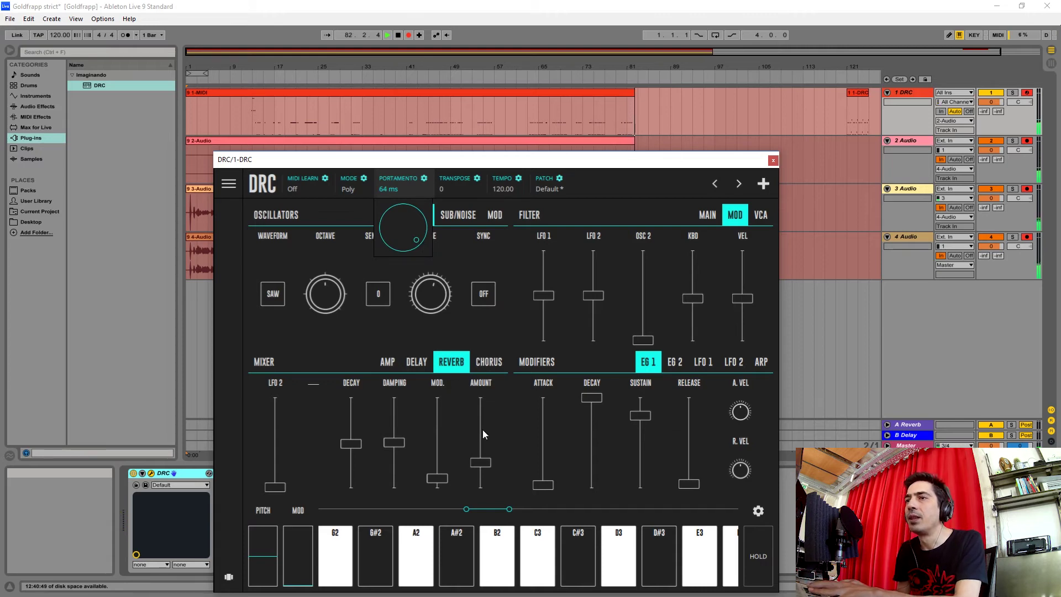
{"action": "left_click_drag", "start_coordinate": [483, 466], "coordinate": [482, 470]}
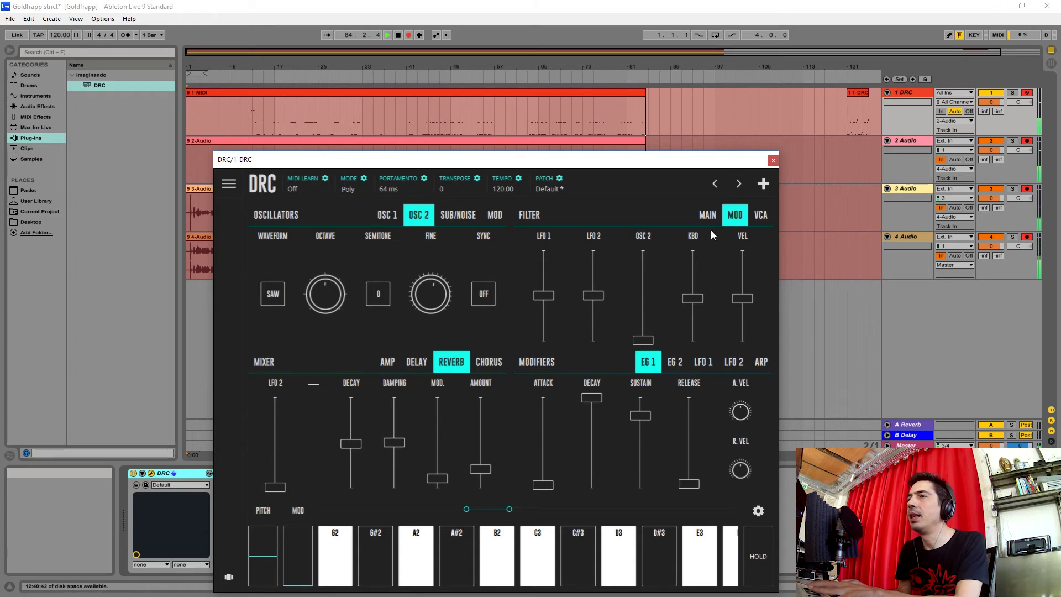
{"action": "left_click_drag", "start_coordinate": [480, 476], "coordinate": [477, 471]}
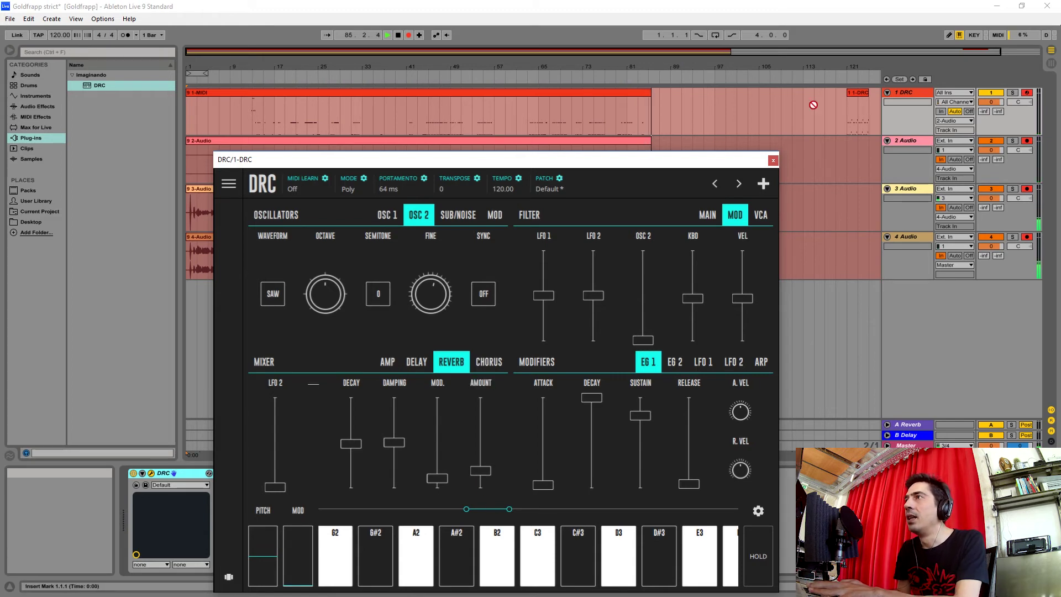
Step: Close the DRC window, disarm track 1 and stop the recording
{"action": "left_click", "coordinate": [772, 161]}
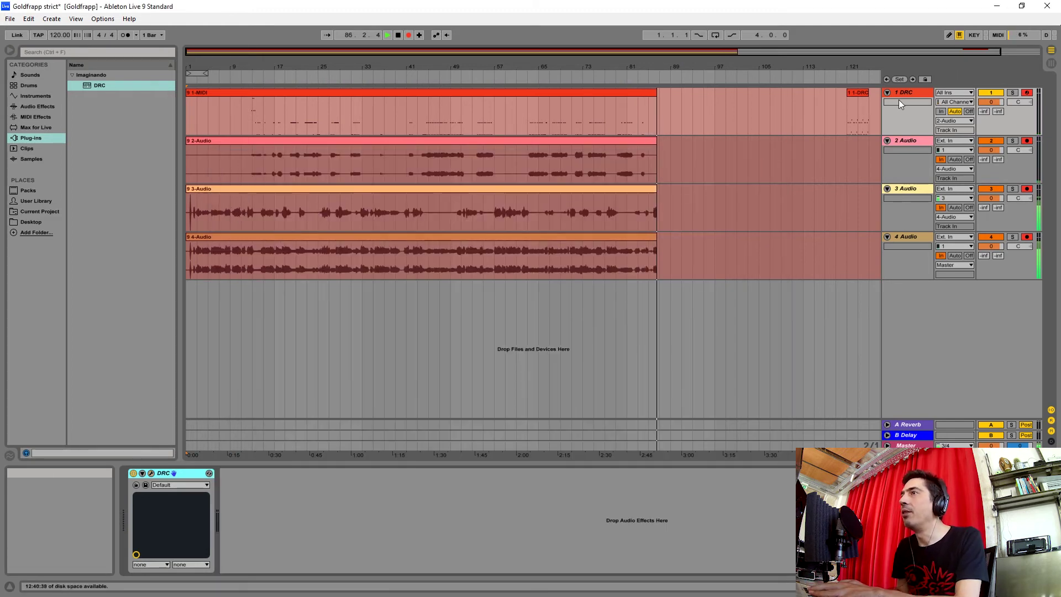
{"action": "left_click", "coordinate": [1029, 94]}
{"action": "key", "text": "F9"}
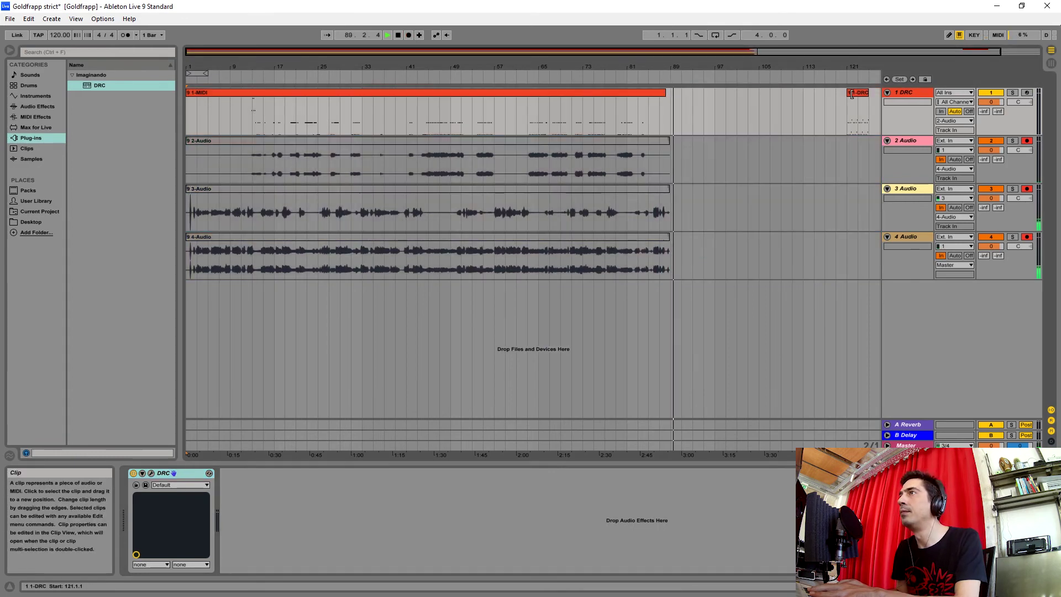
Step: Move the short 1-DRC clip back to bar 93 and start arrangement recording
{"action": "left_click", "coordinate": [744, 102]}
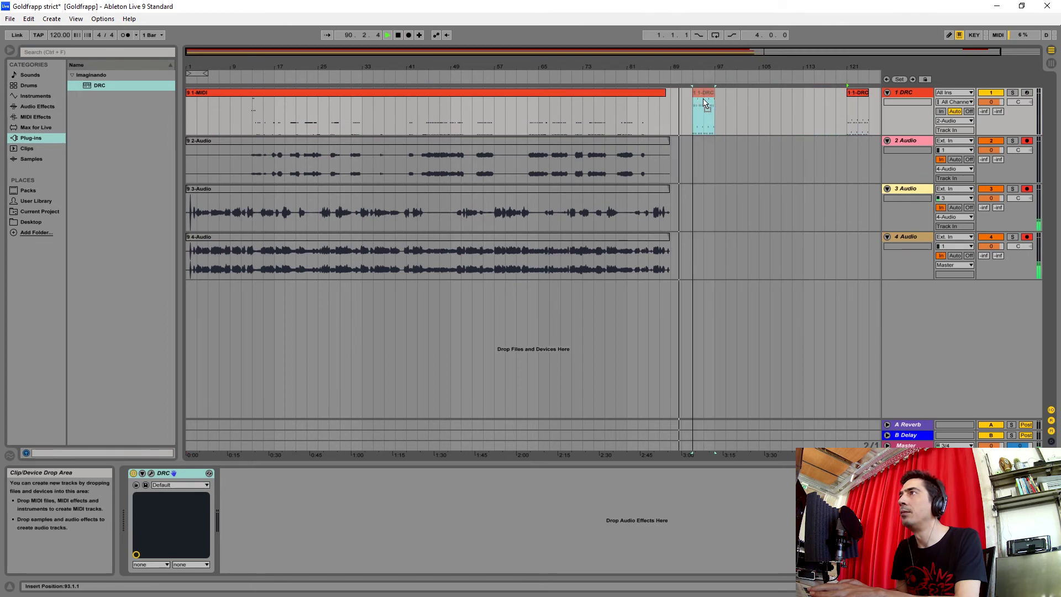
{"action": "left_click_drag", "start_coordinate": [745, 102], "coordinate": [699, 102]}
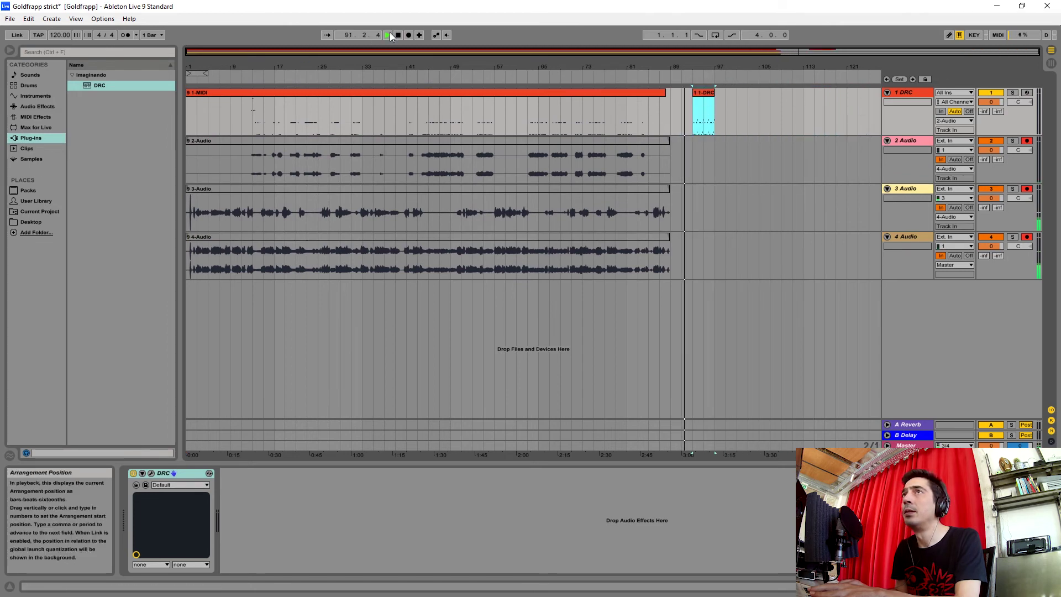
{"action": "key", "text": "F9"}
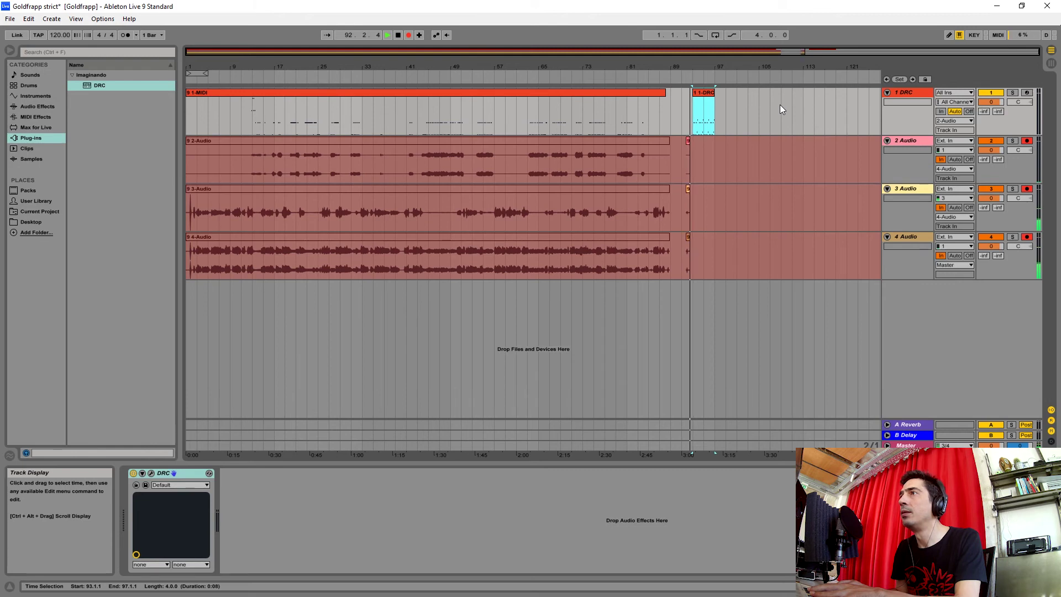